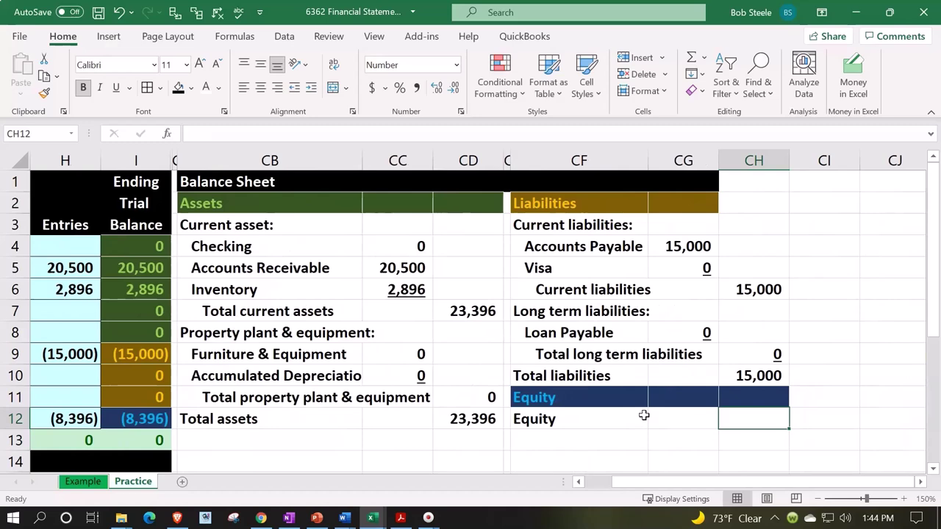
Step: Enter a formula in the Equity amount cell CH12 that returns the negative of the ending trial balance equity, =-I12
type("-")
key("Left")
key("Left")
key("Left")
key("Left")
key("Left")
key("Left")
key("Left")
key("Left")
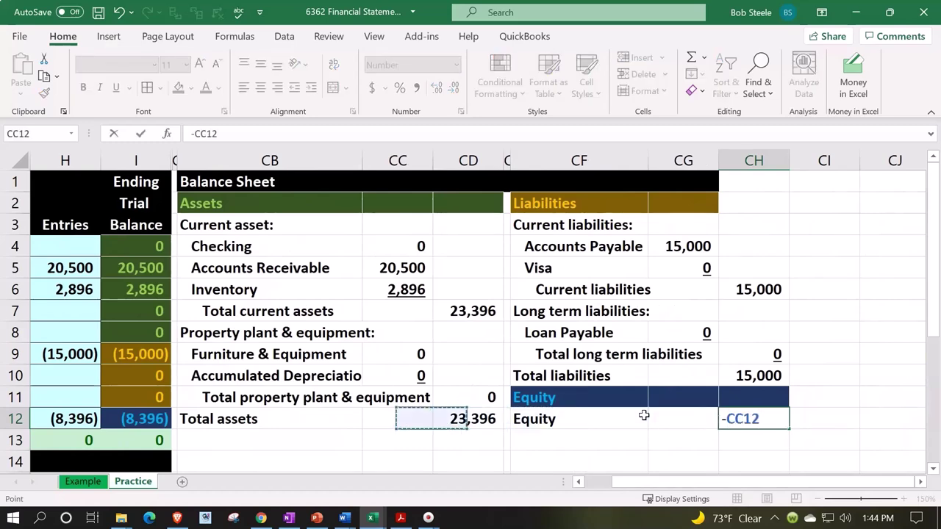
key("Return")
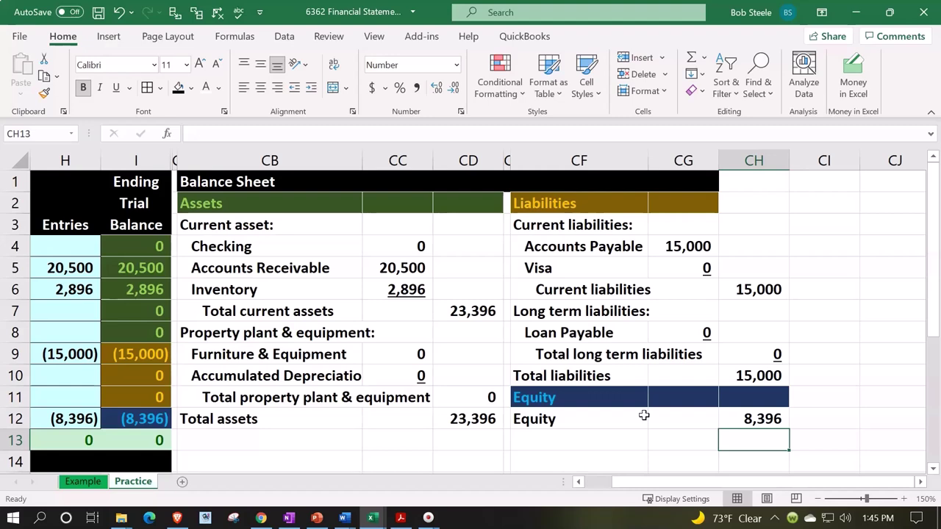
Step: Add the label "Total liabilities & equity" in cell CF13, below the Equity line
key("Left")
key("Left")
type("Tot")
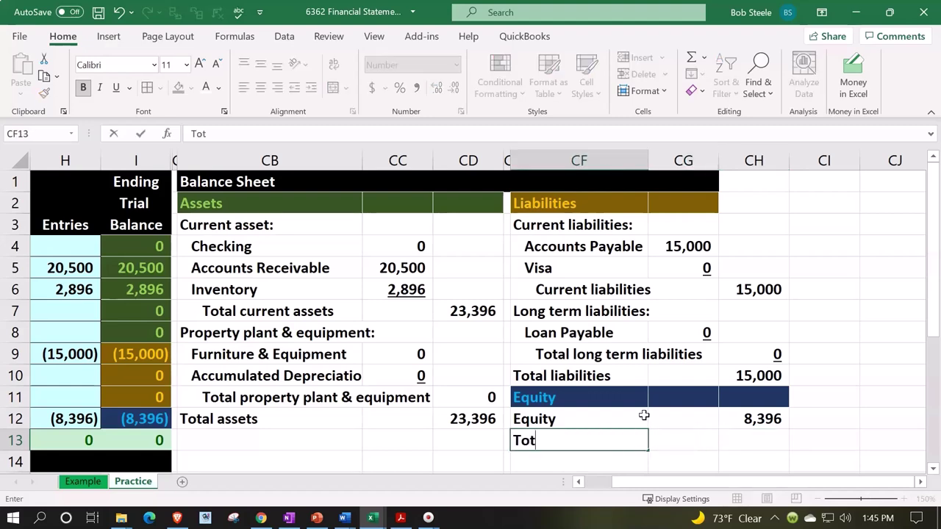
type("al liabilities & equity")
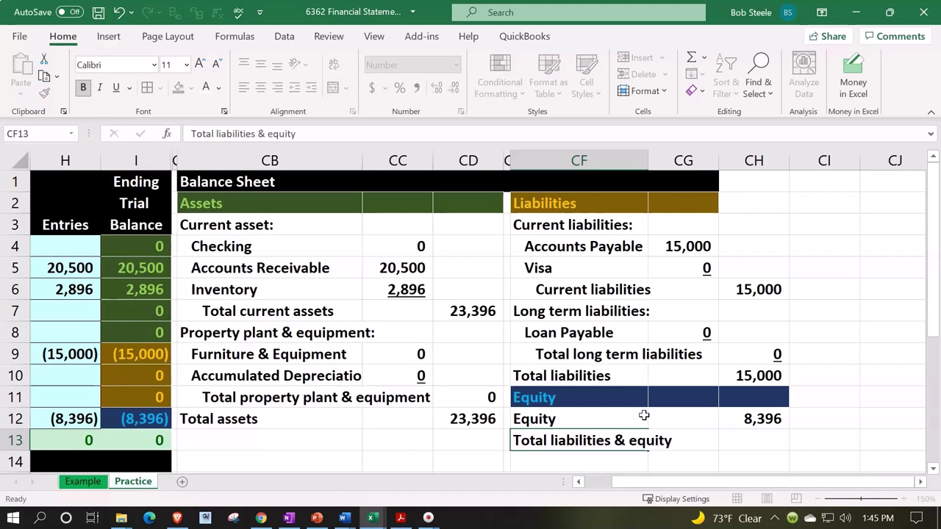
Step: Calculate total liabilities and equity in cell CH13 by summing CH10:CH12
key("Right")
key("Right")
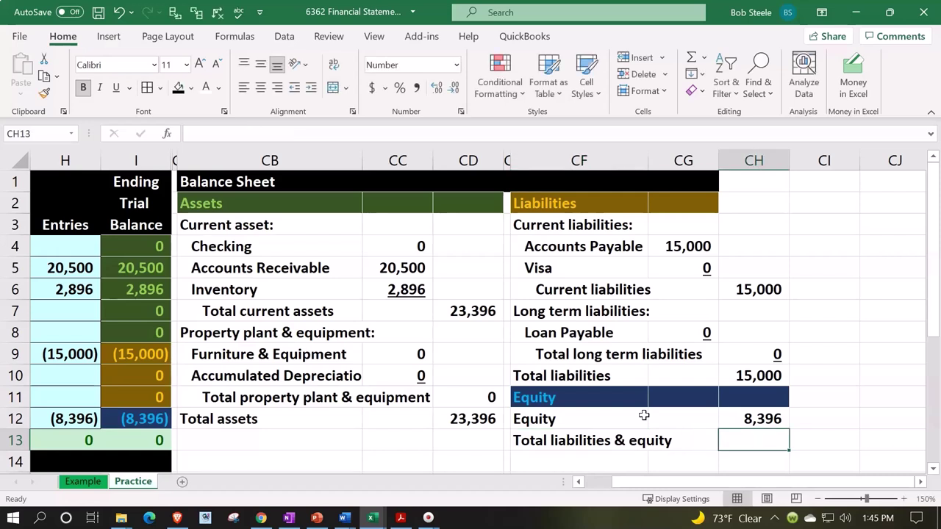
type("=sum")
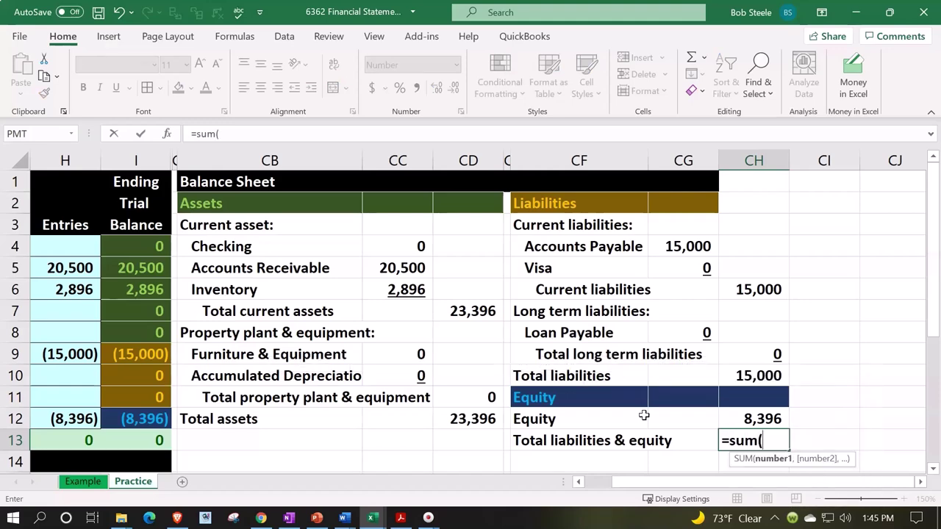
key("Up")
key("shift+Up")
key("shift+Up")
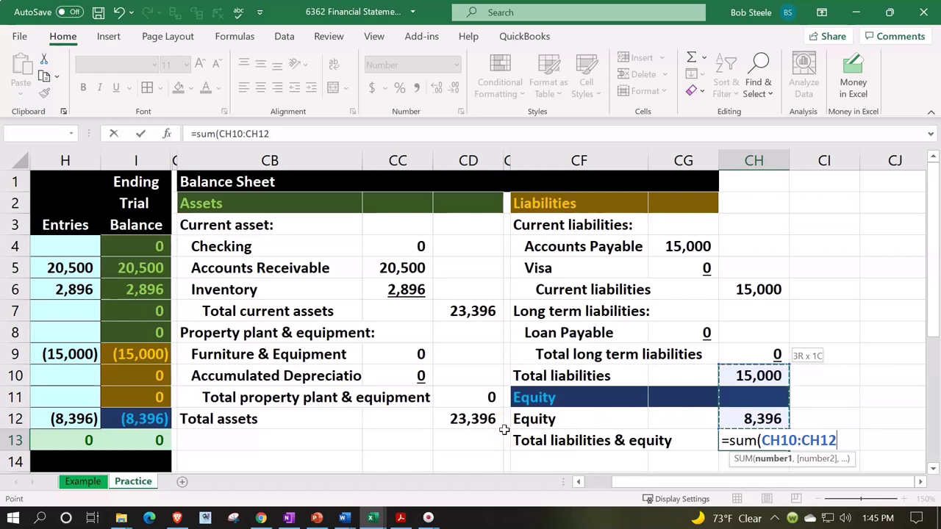
key("Return")
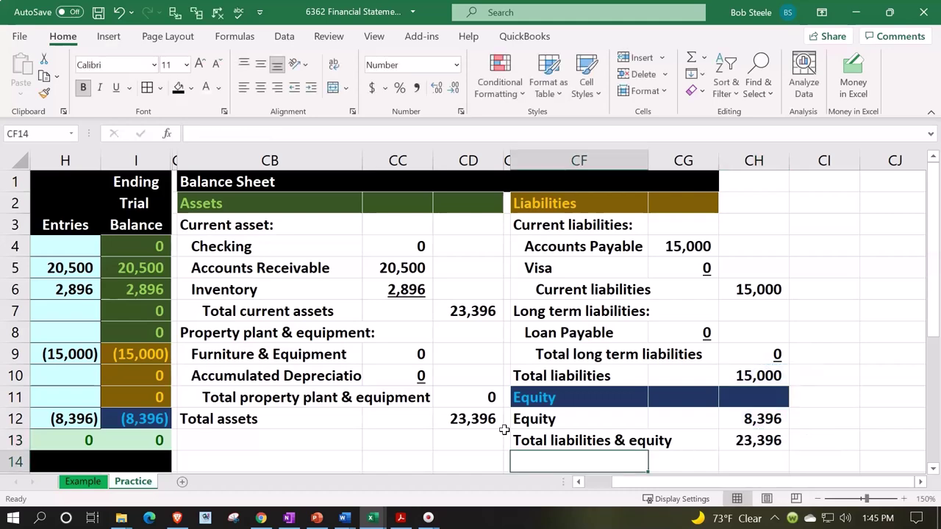
Step: Underline the total property plant & equipment amount in cell CD11
key("Left")
key("Left")
key("Left")
key("Left")
key("Left")
key("Left")
key("Left")
key("Left")
key("Left")
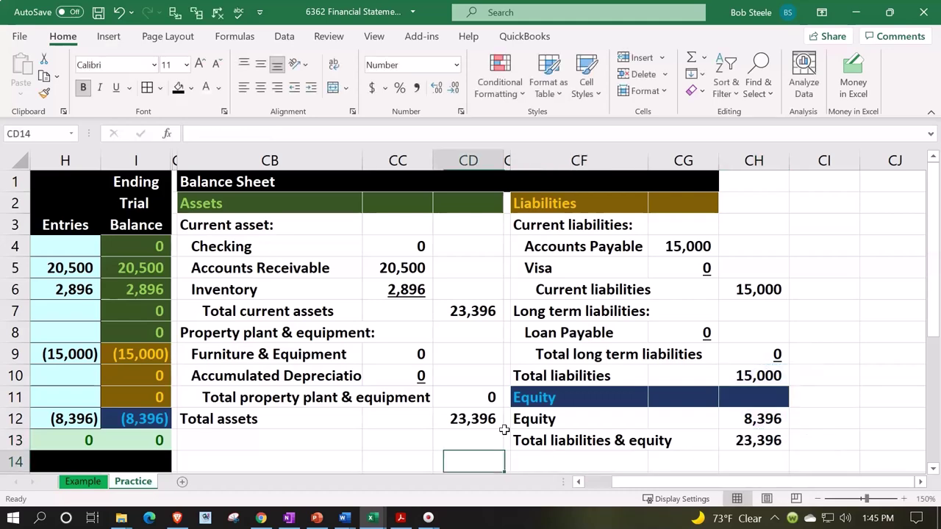
key("Left")
key("Left")
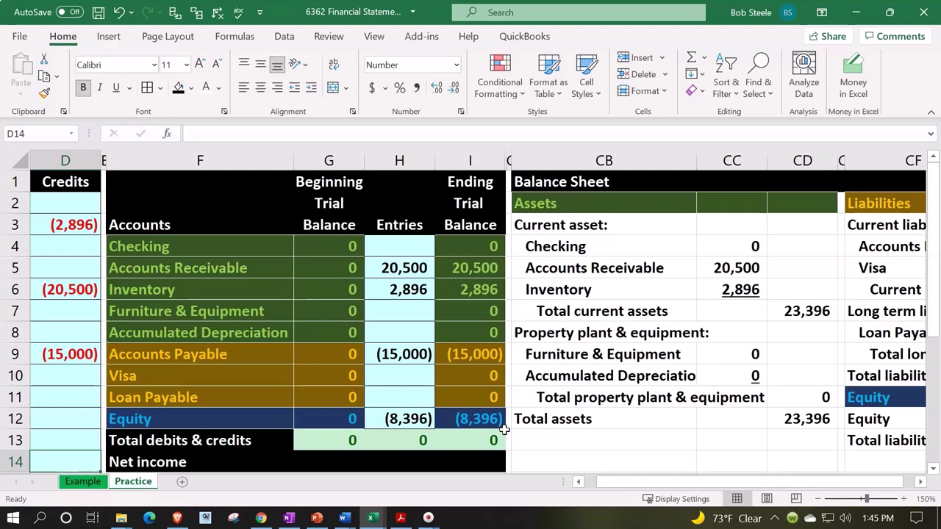
left_click(791, 394)
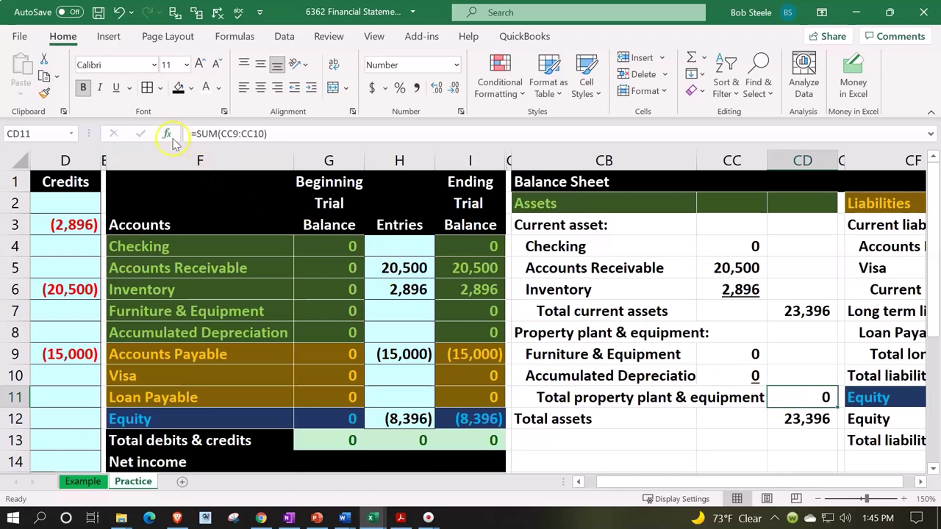
left_click(117, 88)
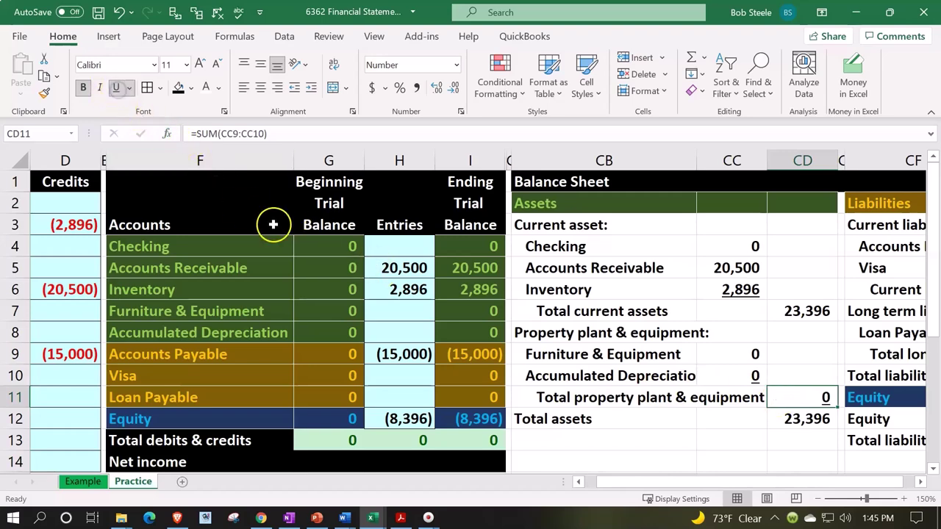
Step: Apply a double underline to the total assets amount in cell CD12
left_click(795, 421)
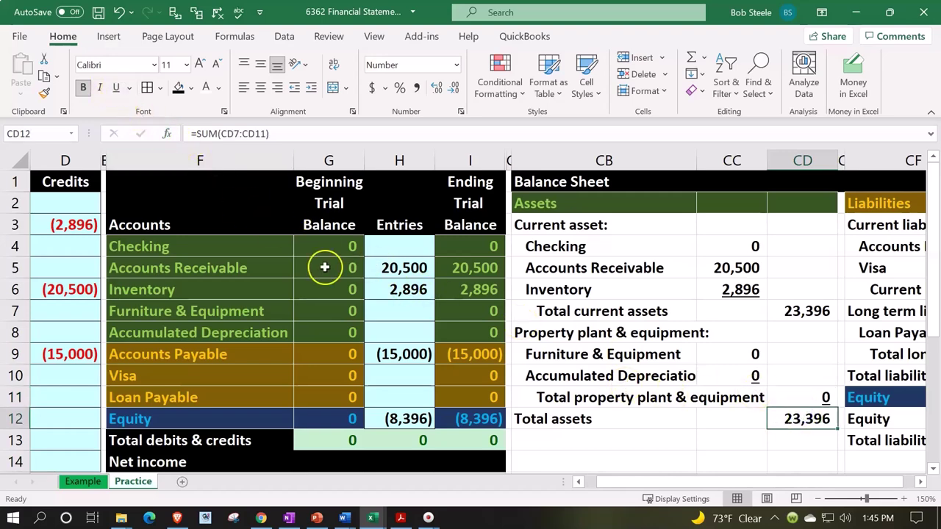
left_click(129, 87)
left_click(135, 128)
Step: Apply a double underline to the total liabilities & equity amount in cell CH13
left_click(645, 419)
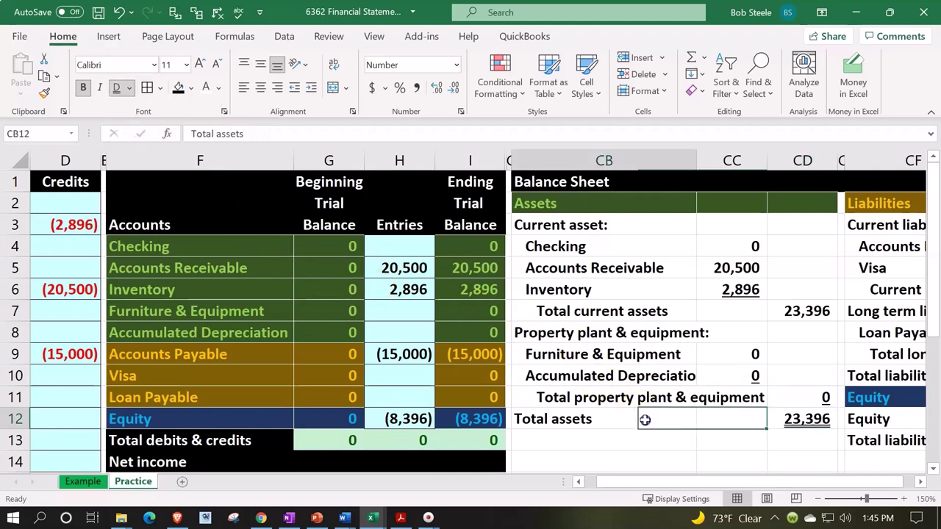
key("Right")
key("Right")
key("Right")
key("Right")
key("Right")
key("Right")
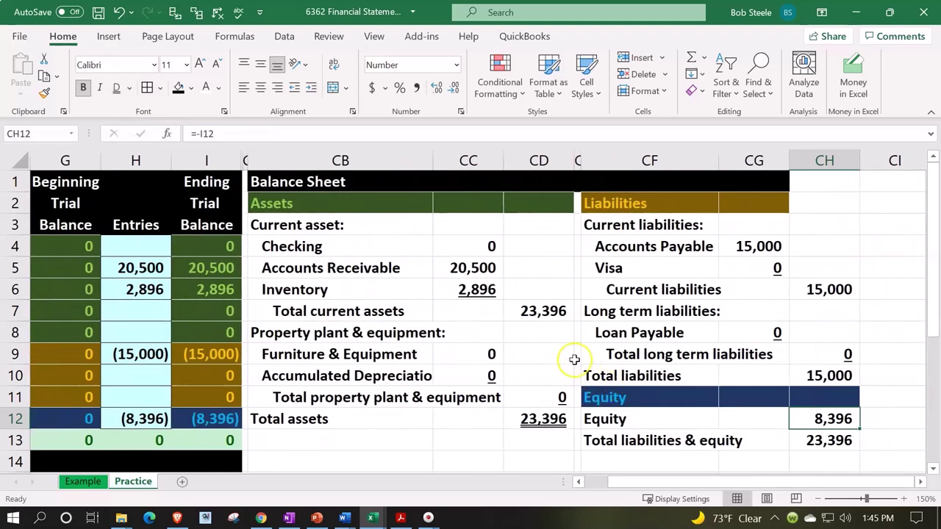
left_click(820, 441)
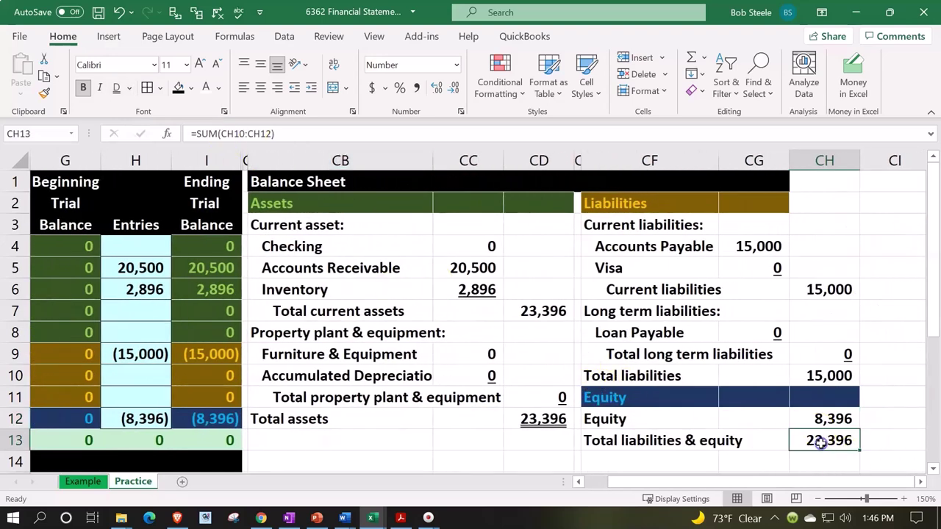
left_click(117, 88)
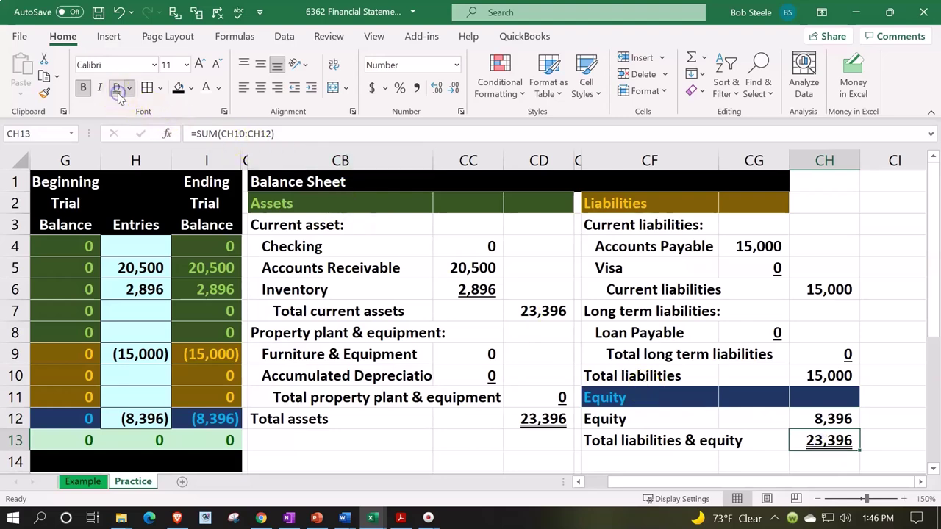
Step: Apply a single underline to the Equity amount in cell CH12
left_click(804, 418)
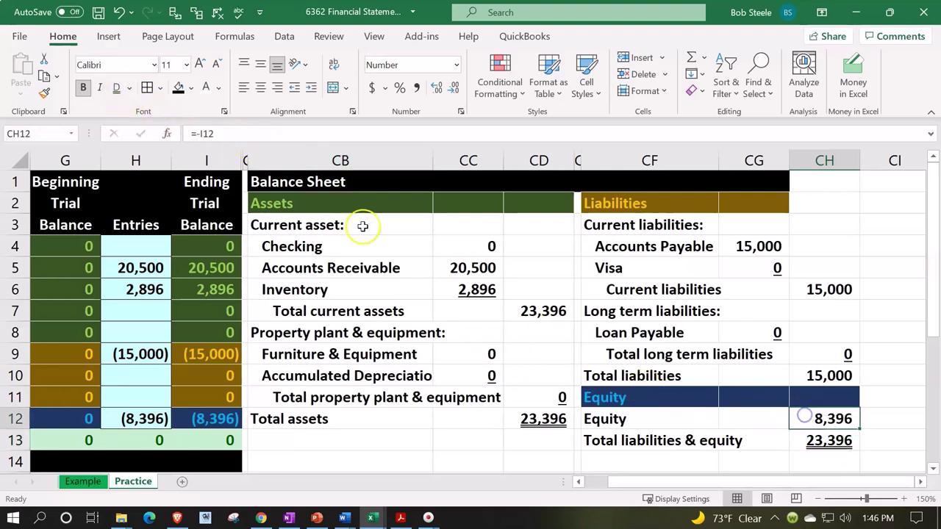
left_click(130, 87)
left_click(129, 108)
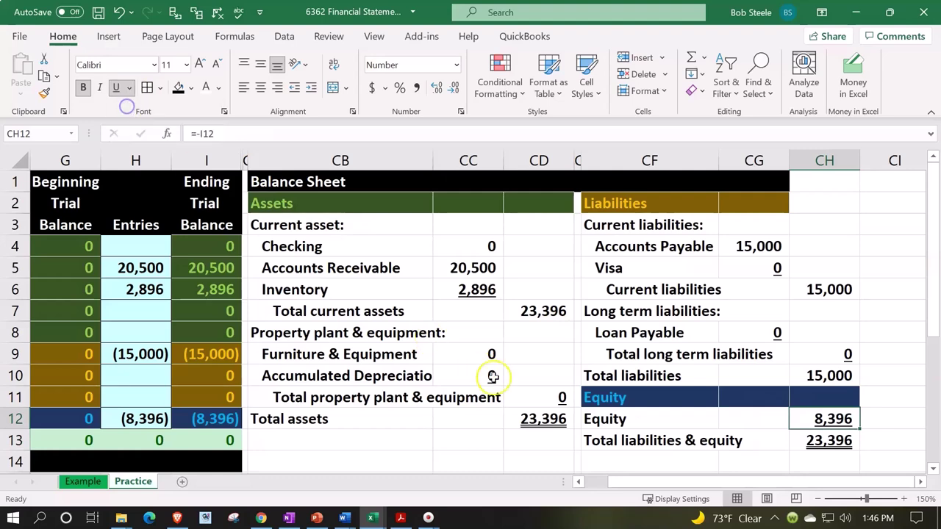
left_click(502, 391)
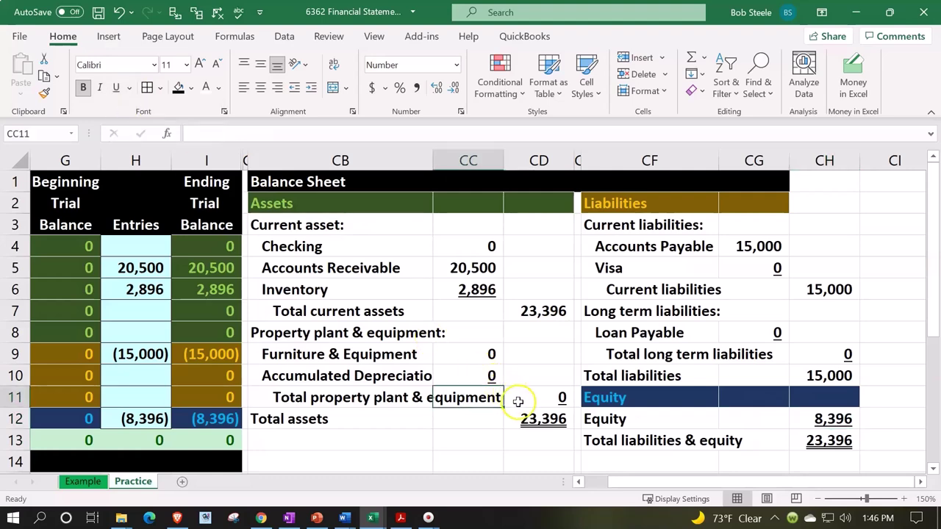
left_click(534, 445)
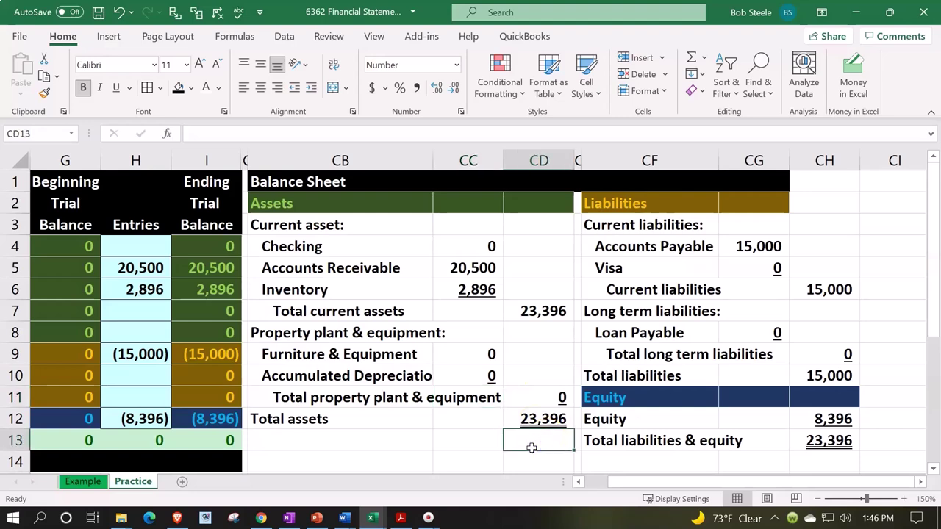
Step: Run the spelling check on the sheet, ignoring all occurrences of "bal"
left_click(238, 16)
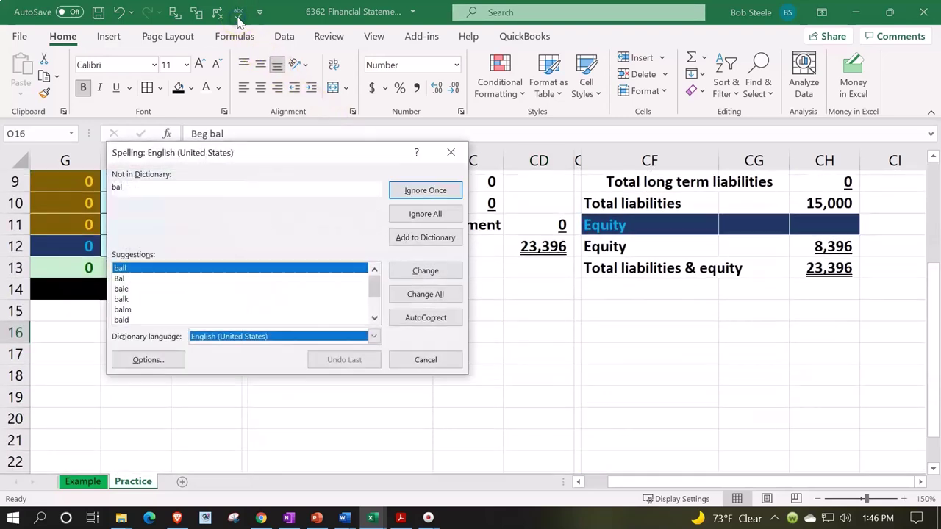
left_click(425, 214)
left_click(454, 301)
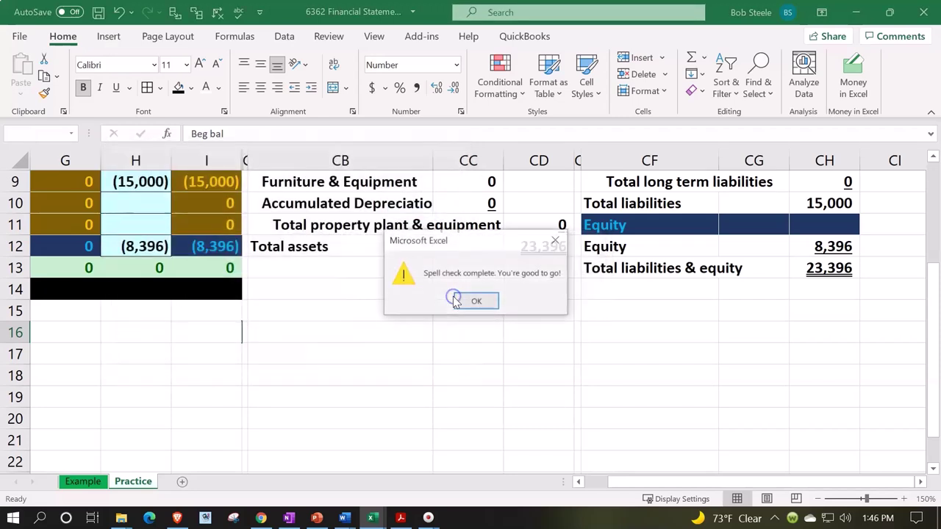
left_click(474, 298)
Step: Apply all borders to the assets section of the balance sheet, range CB3:CD12
left_click_drag(492, 398, 519, 417)
scroll(519, 416, "up", 2)
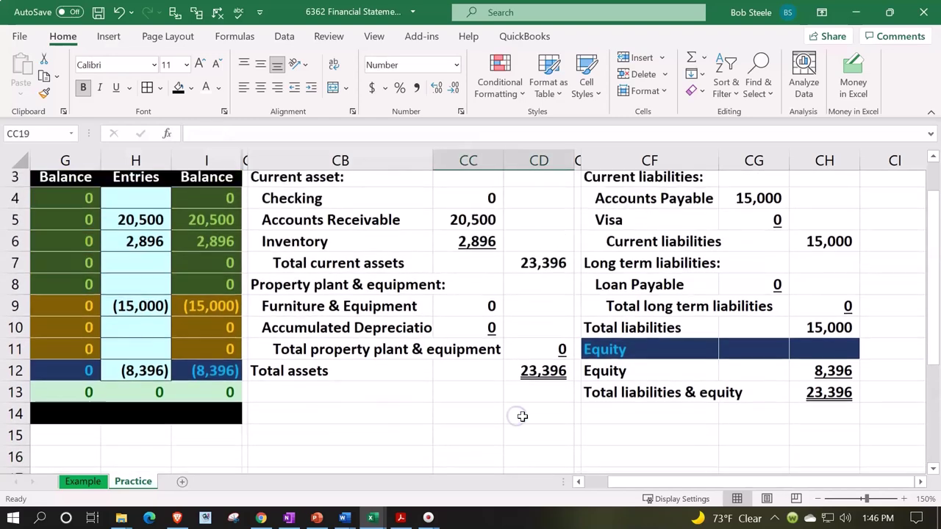
left_click(521, 414)
scroll(521, 414, "up", 1)
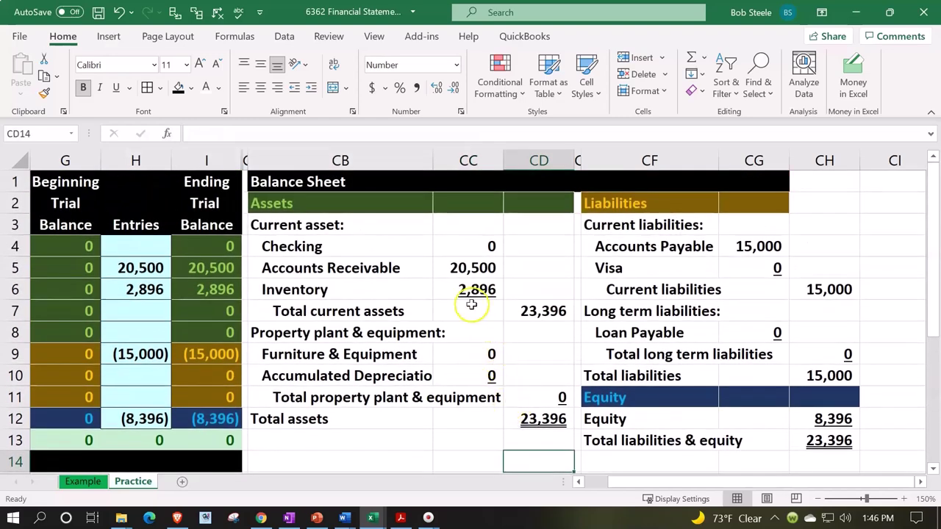
left_click_drag(332, 227, 518, 416)
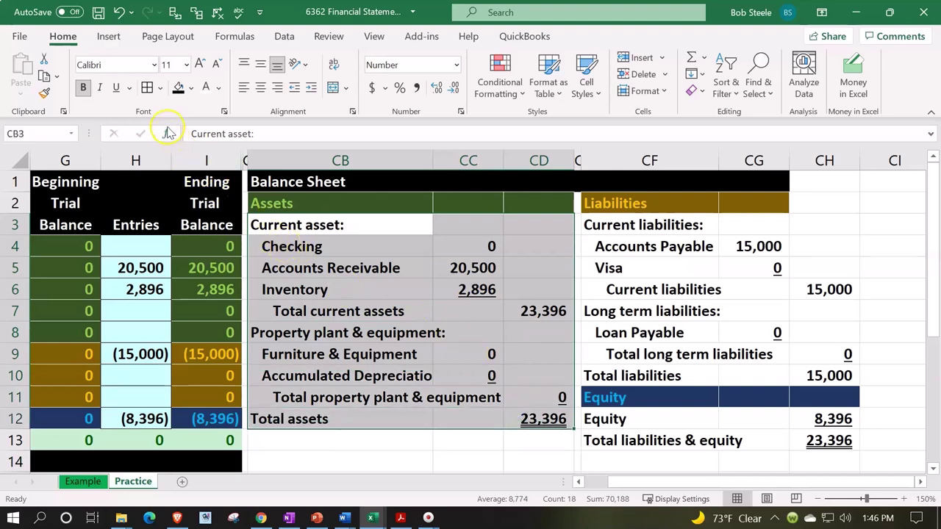
left_click(147, 88)
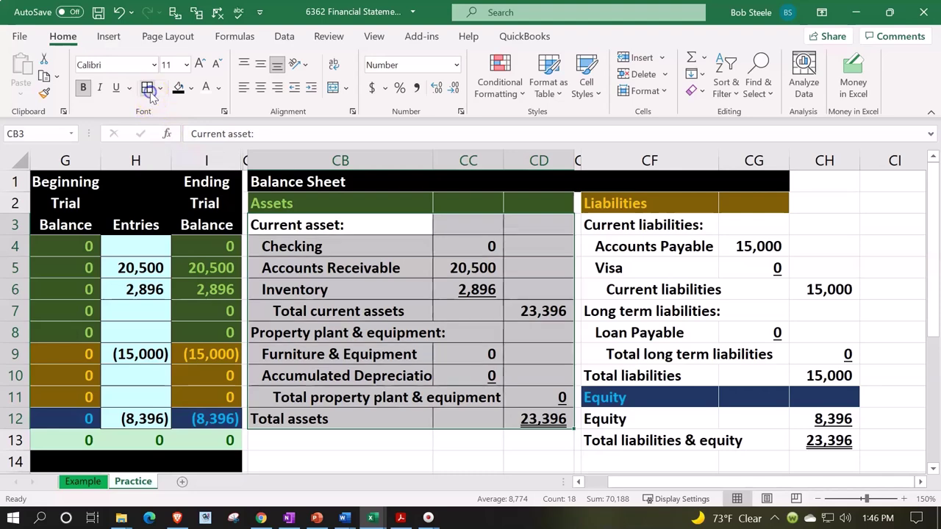
left_click(159, 88)
left_click(158, 89)
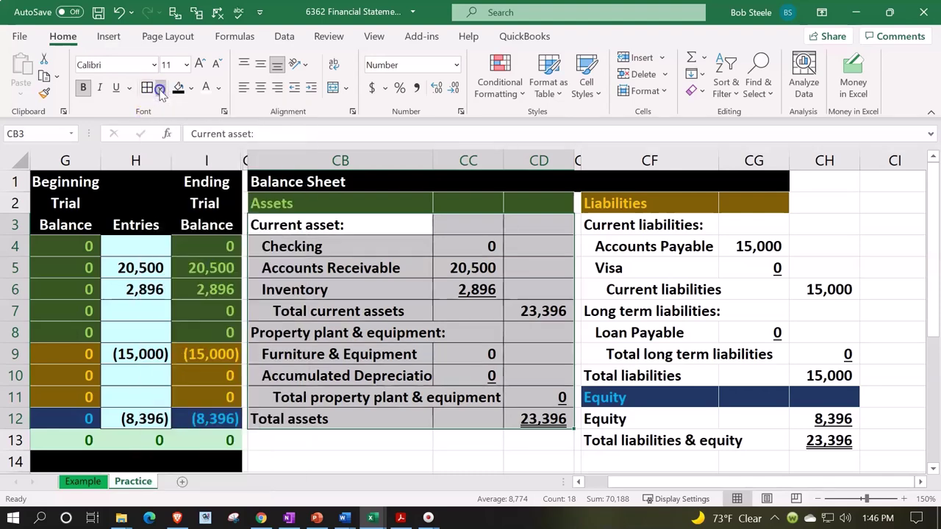
Step: Fill the assets section CB3:CD12 with the light blue shade from the standard color palette
left_click(189, 88)
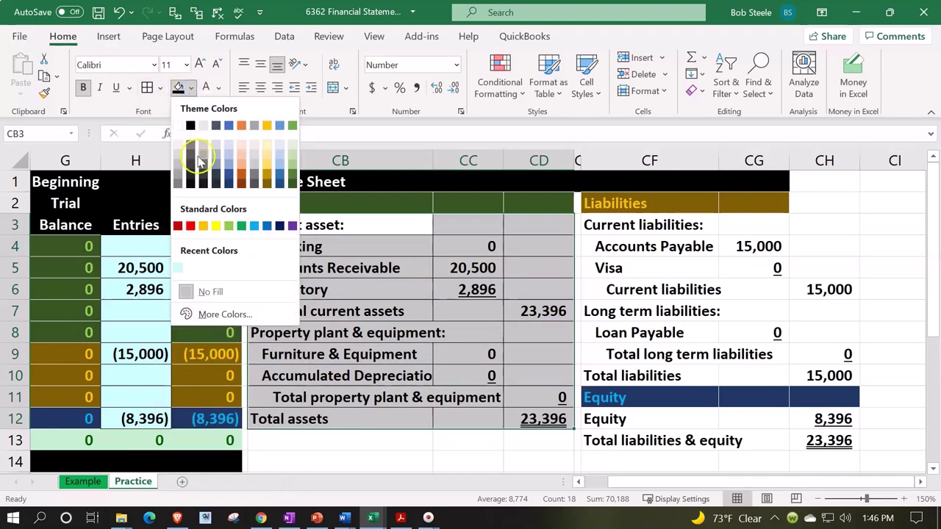
left_click(211, 316)
left_click(216, 250)
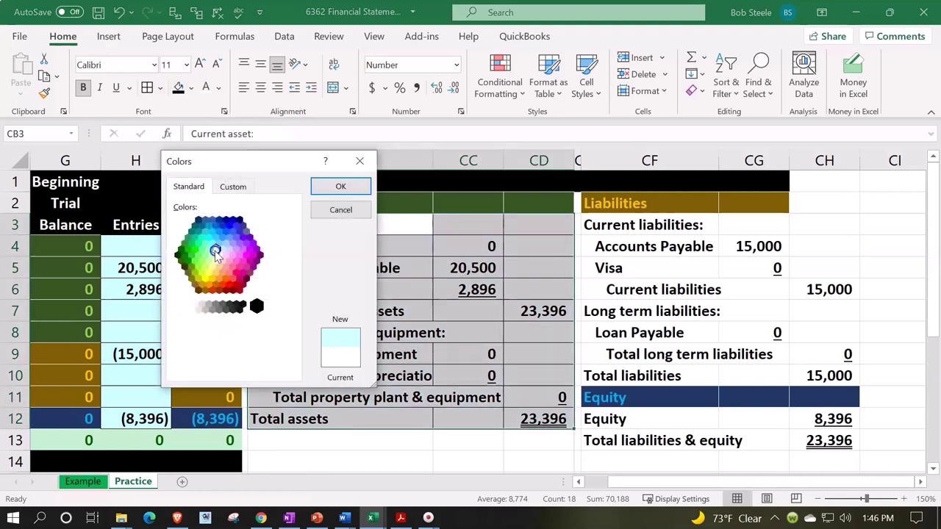
left_click(328, 192)
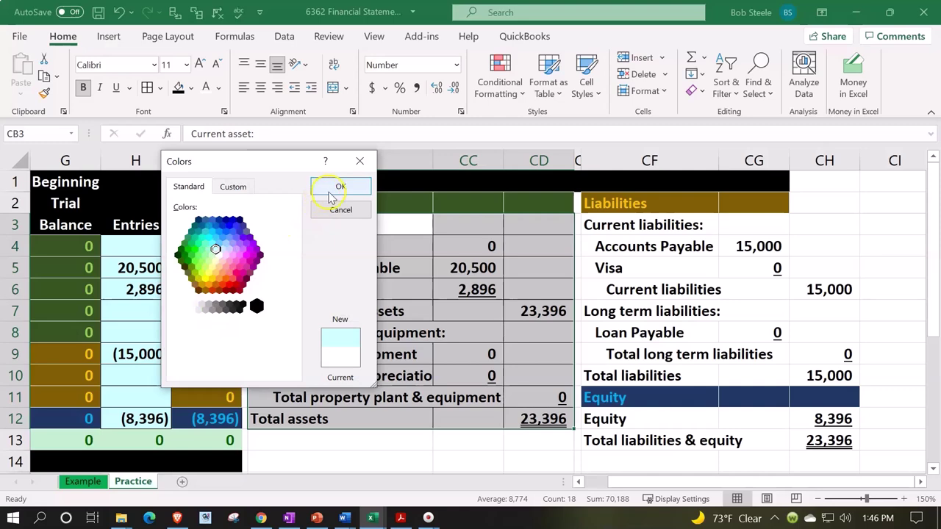
left_click(559, 307)
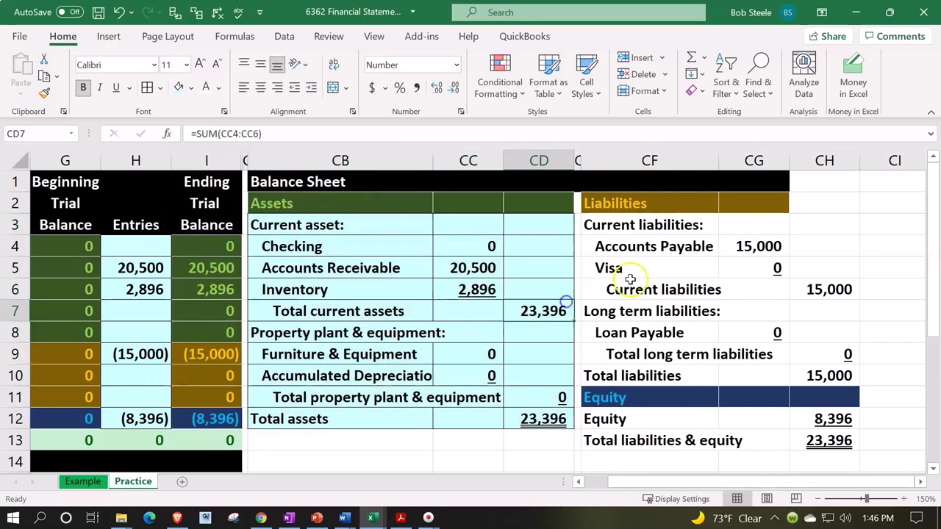
Step: Copy the Liabilities header formatting from cell CG2 onto cell CH2 with Format Painter
left_click(773, 206)
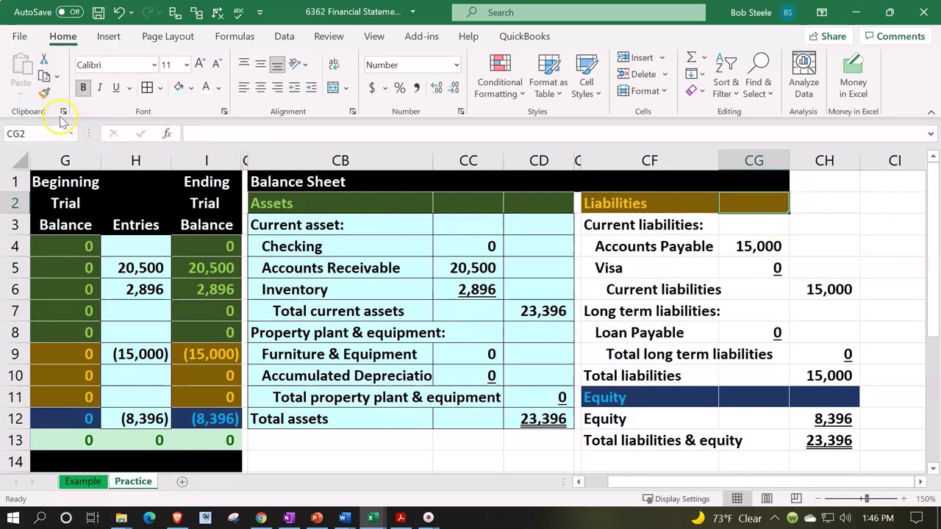
left_click(44, 94)
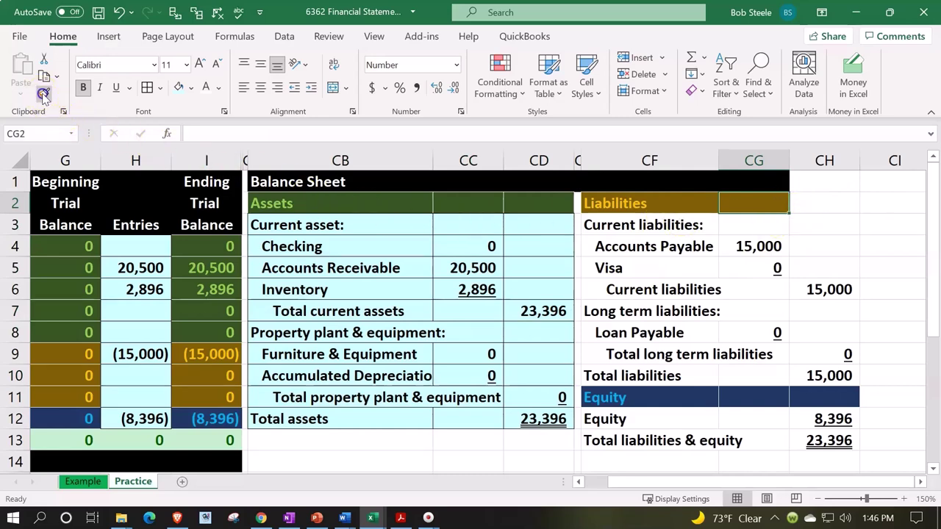
left_click(806, 202)
Step: Copy the black title-row formatting from cell CG1 onto cell CH1 with Format Painter
left_click(760, 180)
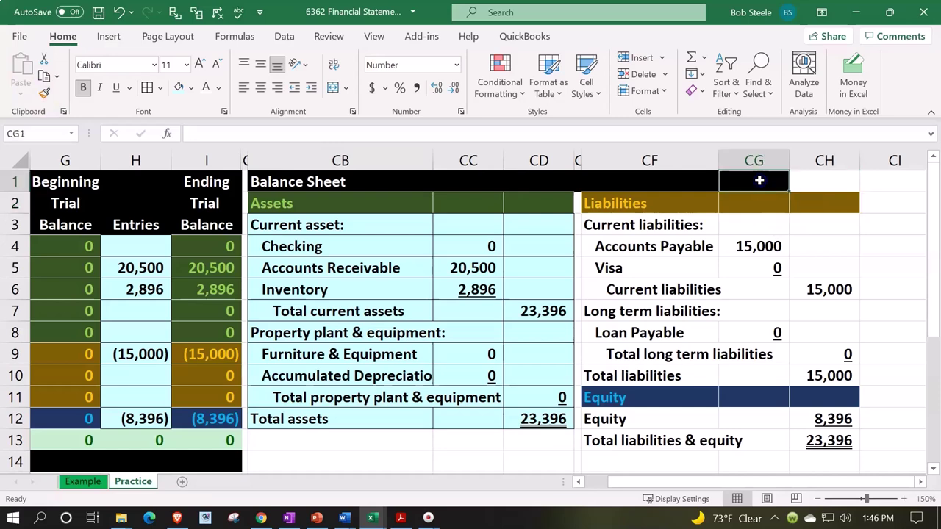
left_click(44, 93)
left_click(805, 183)
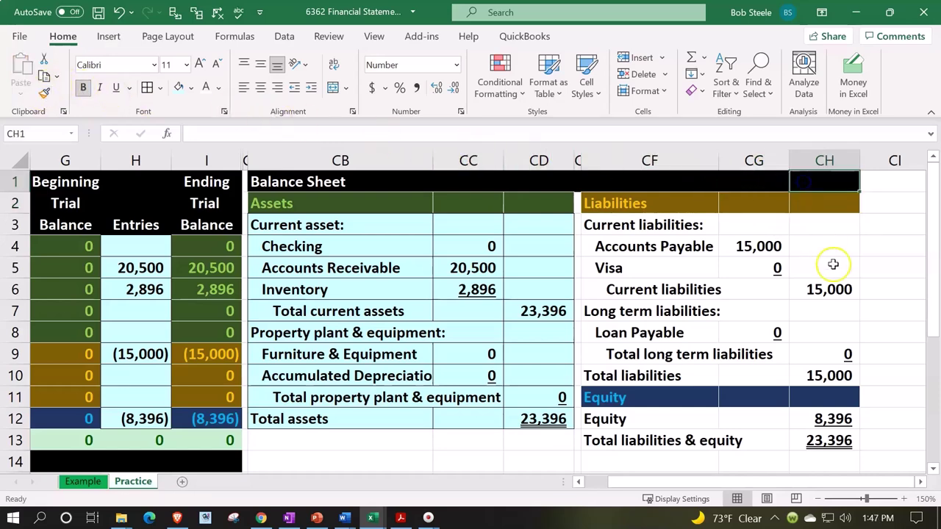
Step: Apply all borders and the light blue fill to the liabilities range CF3:CH10 and the equity range CF12:CH13
left_click(661, 229)
mouse_move(661, 229)
left_mouse_down()
mouse_move(780, 332)
mouse_move(806, 368)
left_mouse_up()
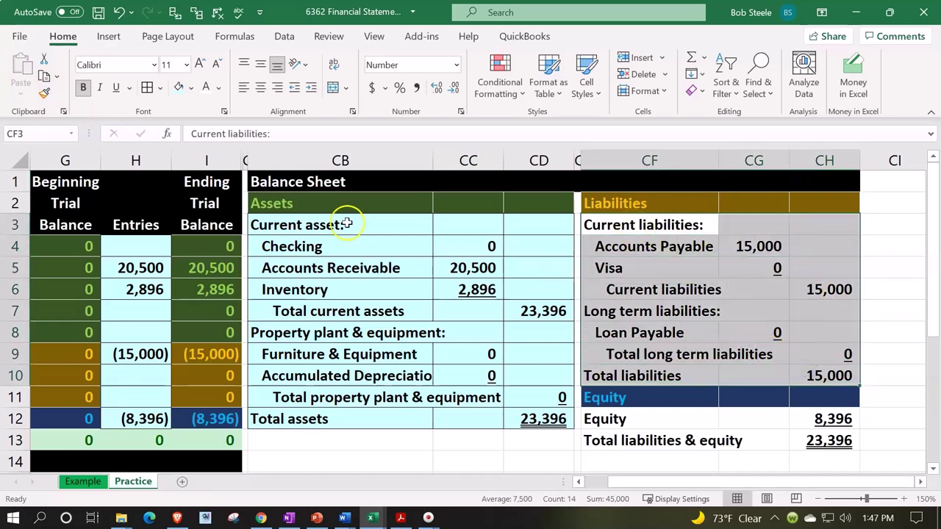
left_click(146, 88)
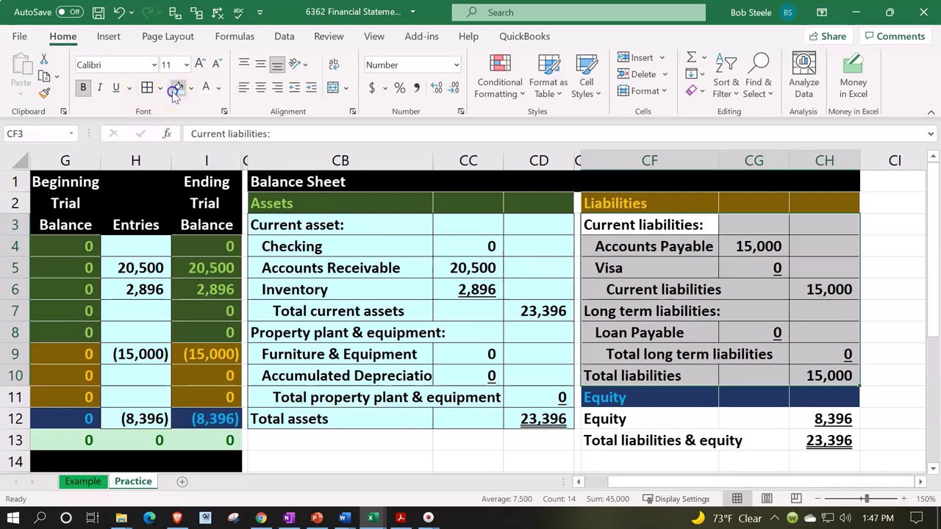
left_click_drag(664, 418, 810, 438)
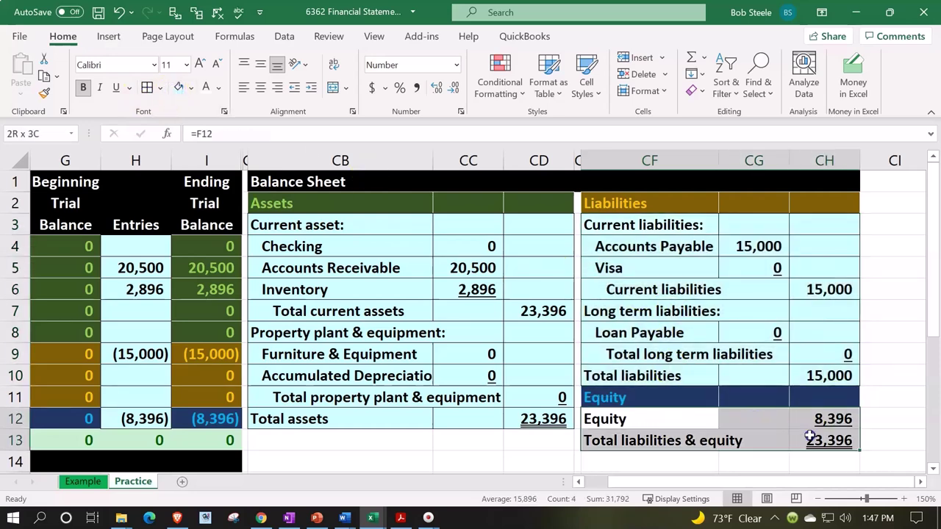
left_click(147, 87)
left_click(178, 87)
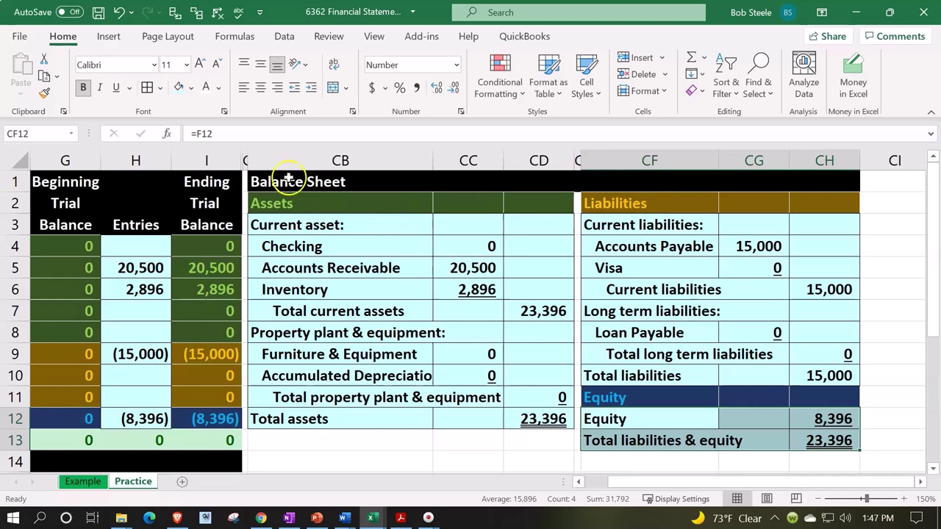
Step: Try merging and centering the Balance Sheet title across CB1:CH1, and undo the merge
left_click_drag(295, 182, 808, 178)
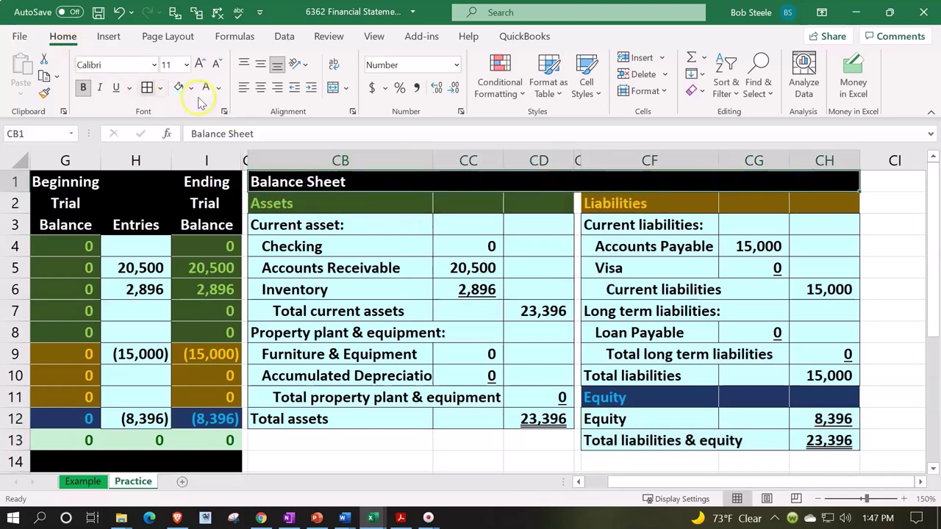
left_click(333, 87)
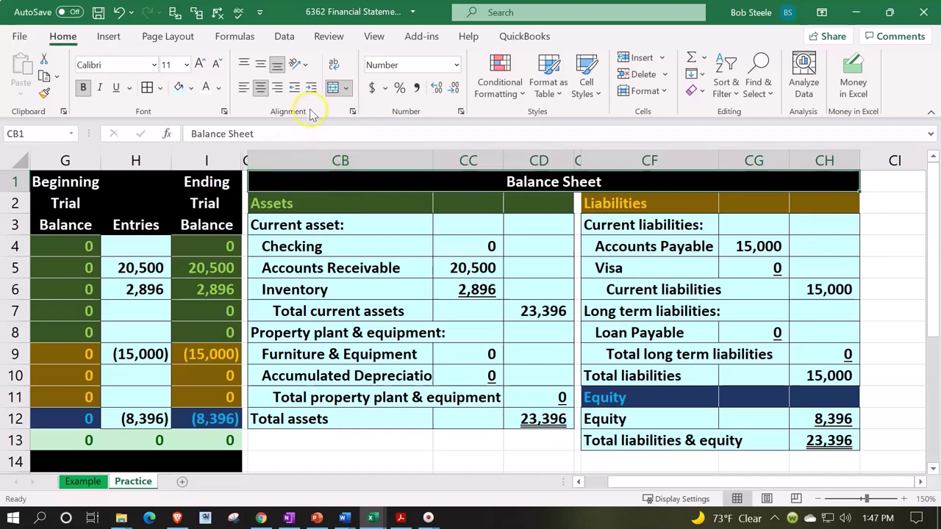
left_click(118, 11)
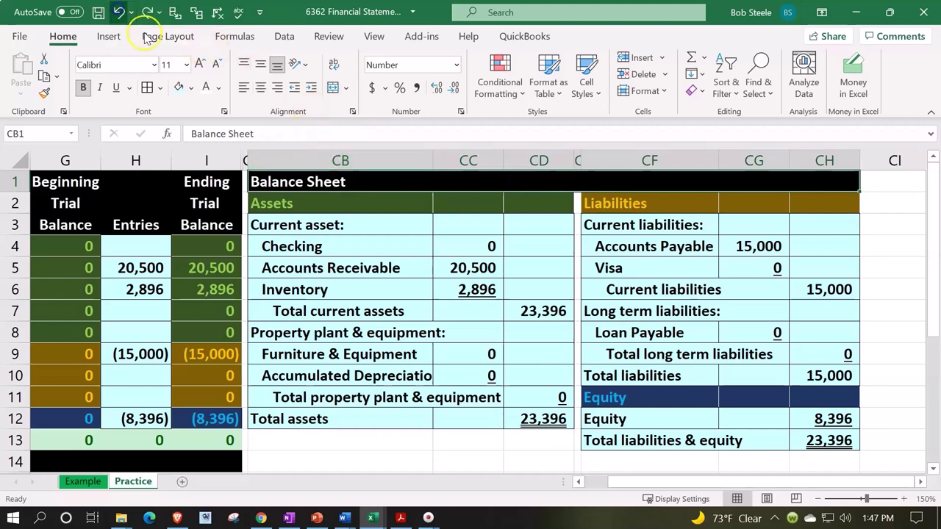
Step: Set the horizontal alignment of the Balance Sheet title in CB1:CH1 to Center Across Selection
right_click(303, 183)
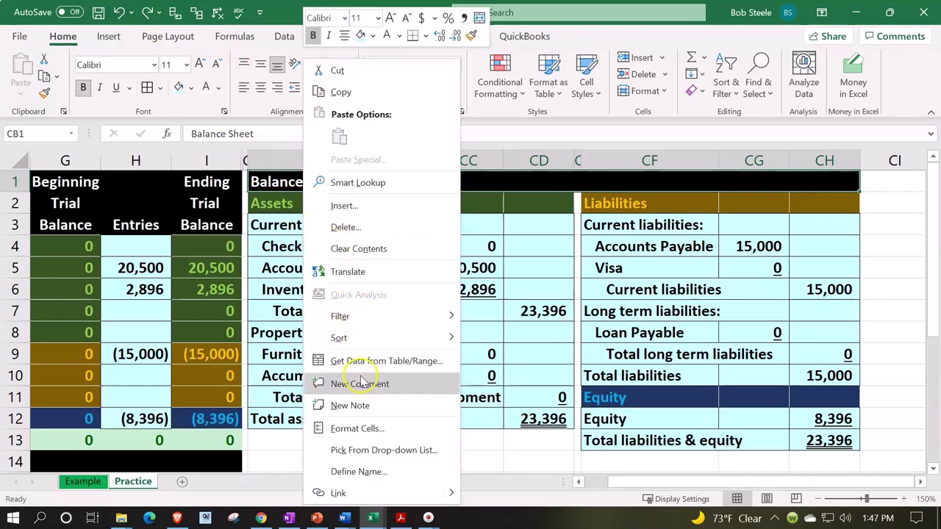
left_click(370, 430)
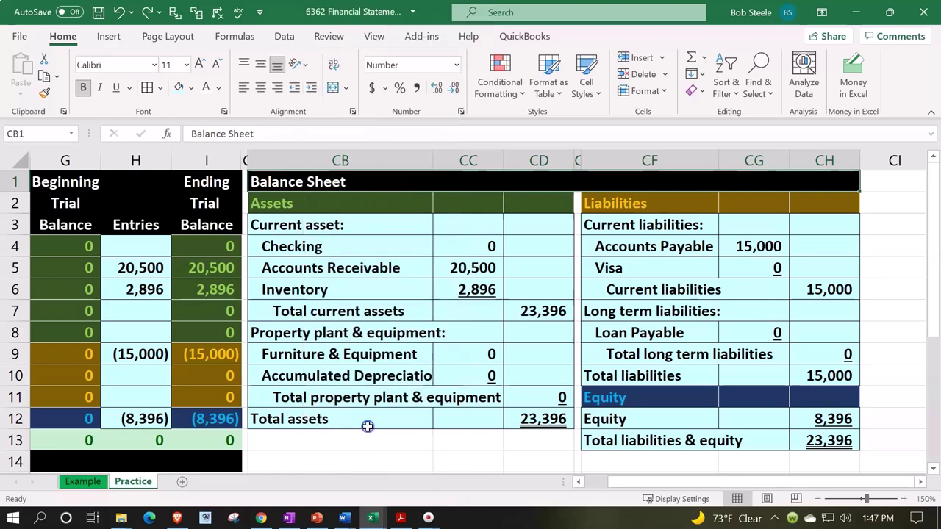
left_click(263, 163)
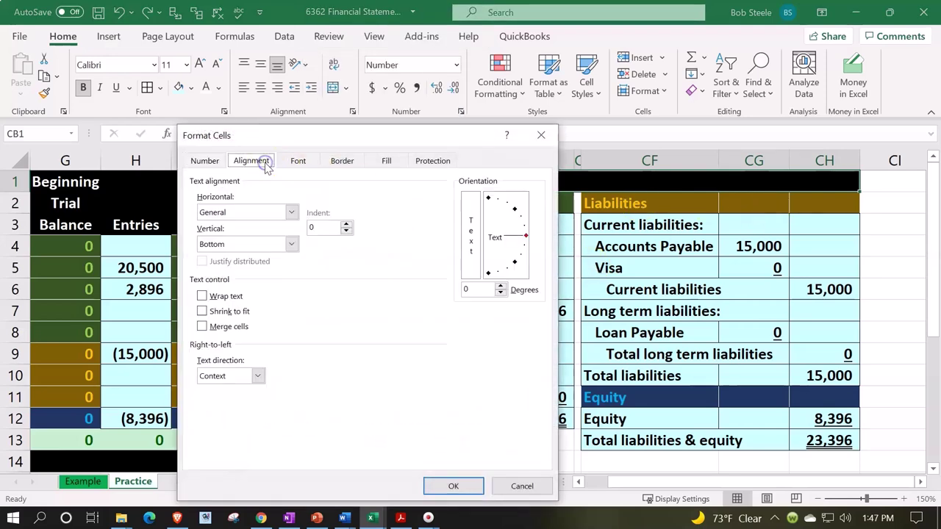
left_click(292, 214)
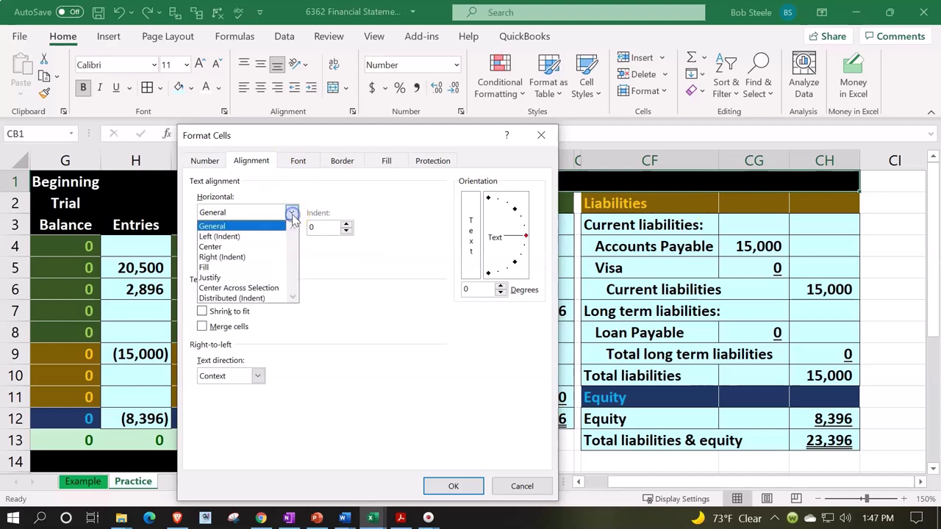
left_click(254, 288)
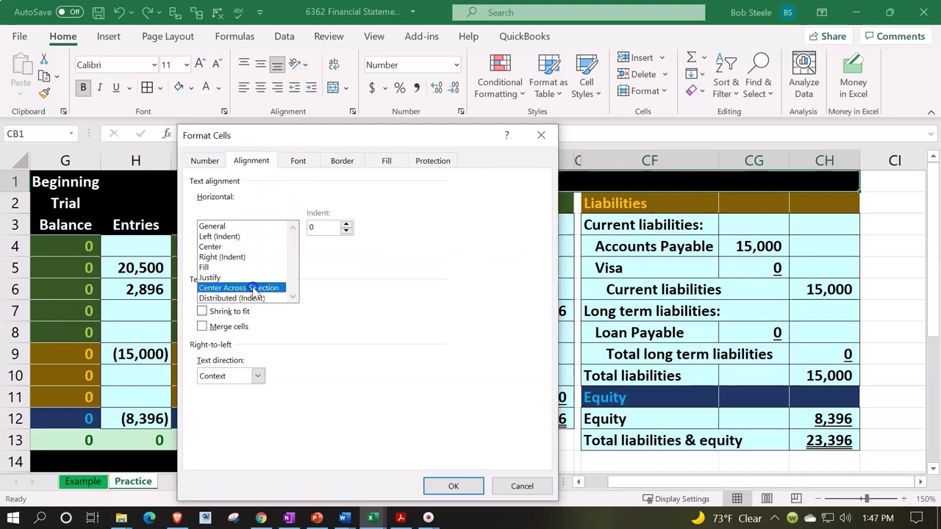
left_click(453, 485)
left_click(469, 302)
scroll(470, 301, "down", 1)
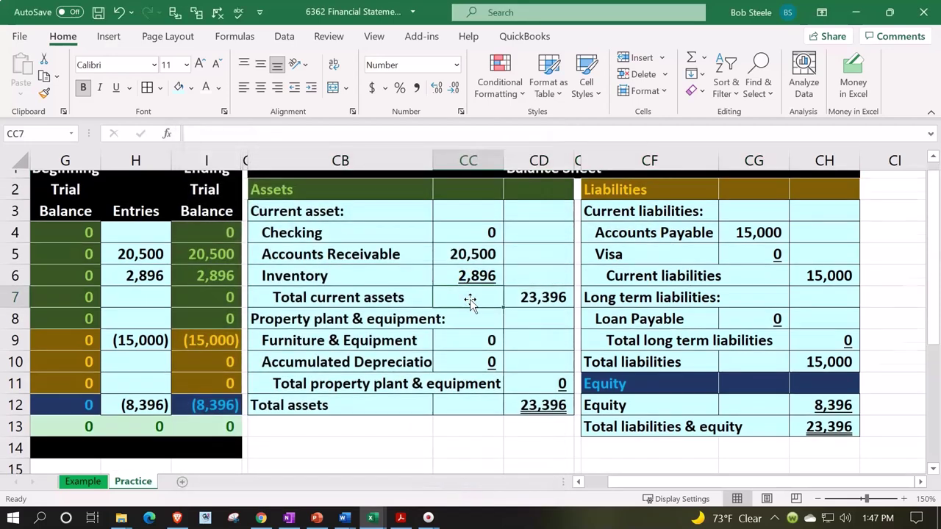
scroll(470, 300, "up", 1)
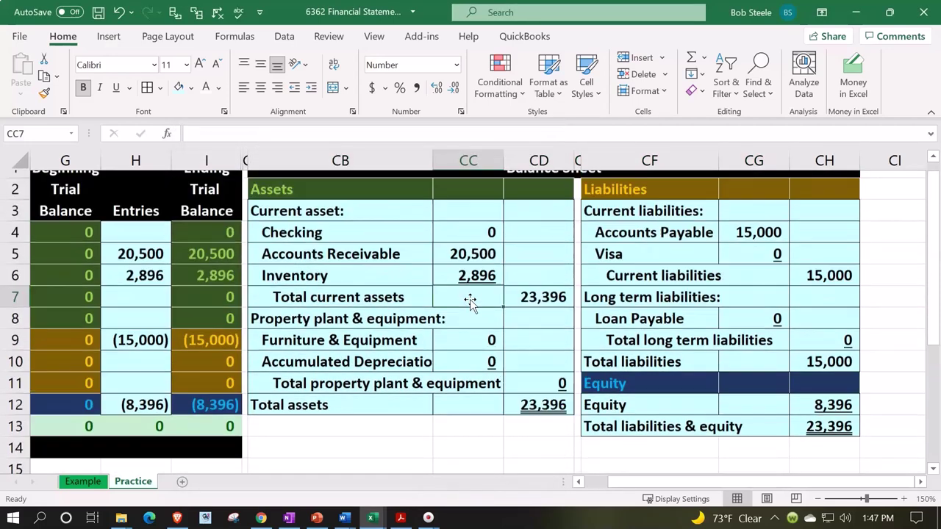
Step: Check the sum of all ending trial balance amounts from Checking through Equity, I4:I12
left_click(367, 332)
key("Left")
key("Left")
key("Left")
key("Left")
key("Left")
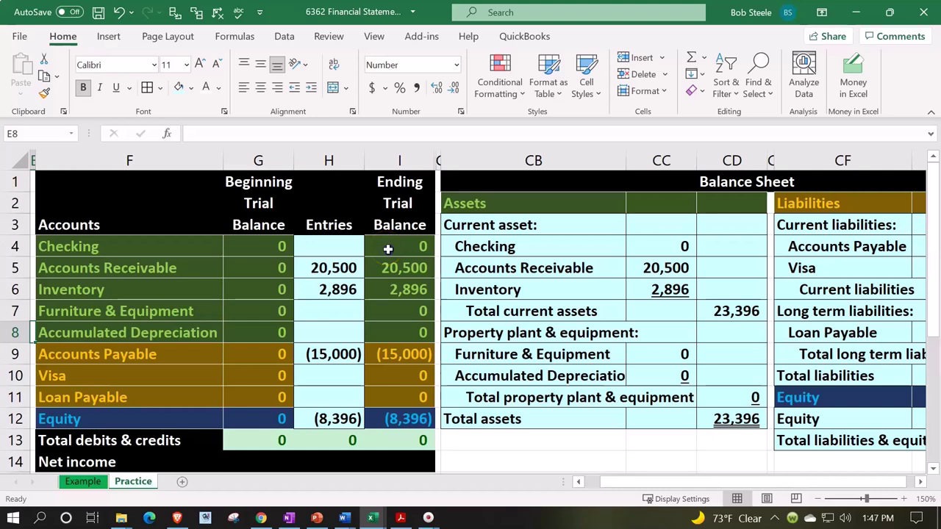
left_click(388, 249)
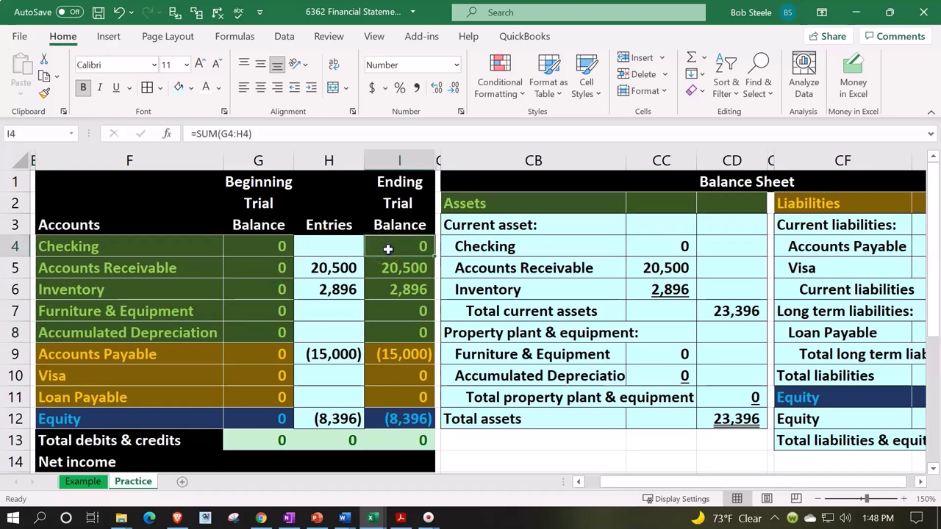
left_click_drag(388, 249, 389, 417)
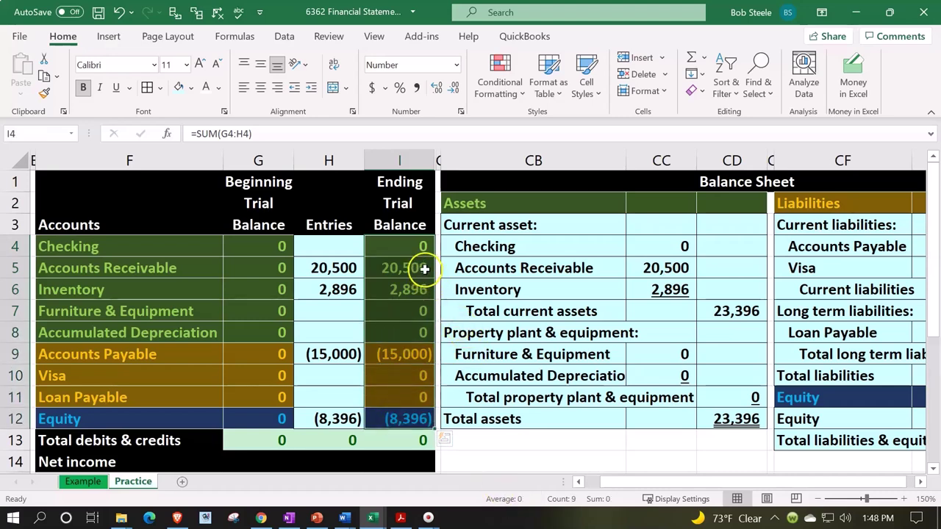
Step: Compare the sum of the ending asset balances I4:I8 with the liabilities I9:I11 and the liabilities plus equity I9:I12
left_click_drag(407, 250, 407, 329)
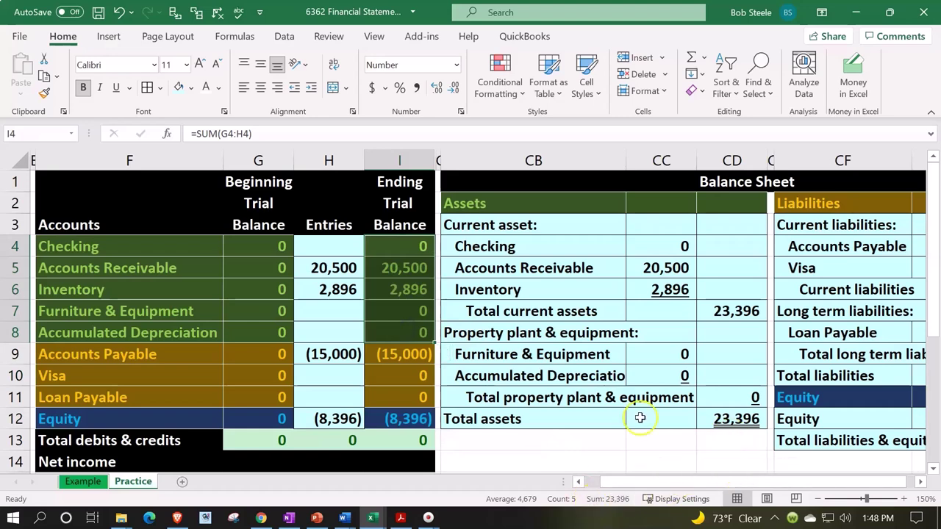
left_click_drag(408, 358, 413, 397)
mouse_move(793, 483)
left_mouse_down()
mouse_move(801, 483)
mouse_move(793, 483)
left_mouse_up()
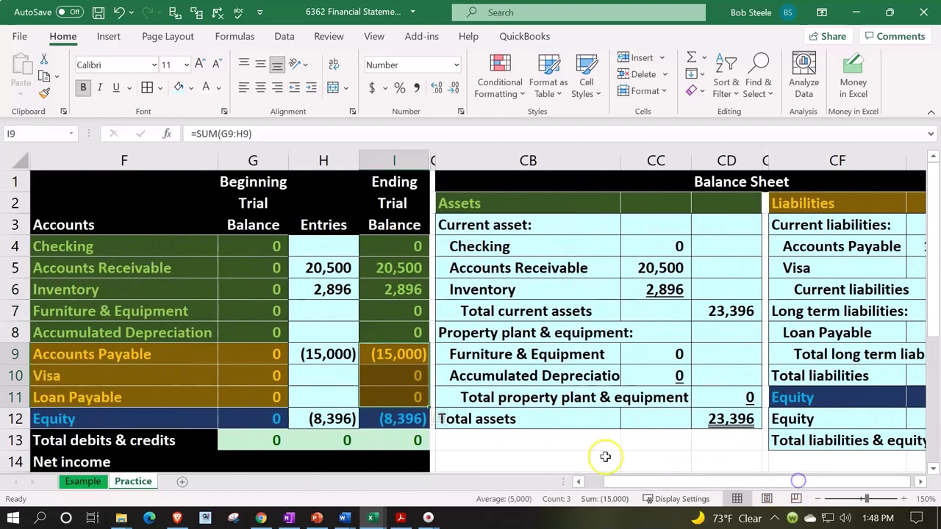
left_click_drag(399, 354, 399, 420)
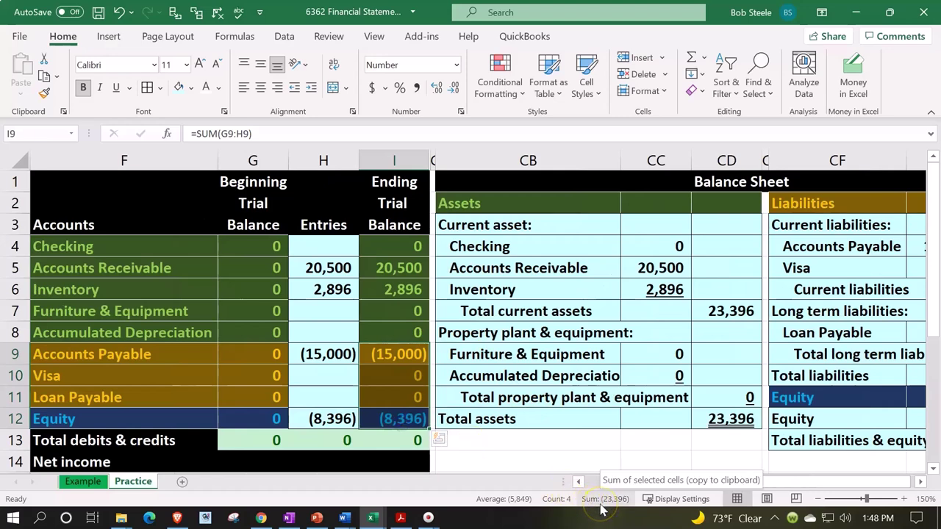
left_click_drag(405, 250, 412, 333)
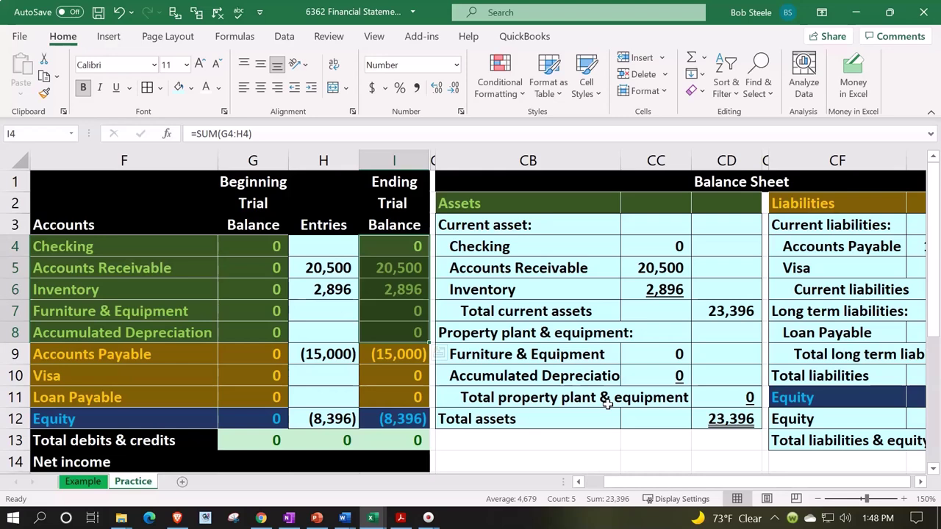
Step: Recheck that the ending trial balance column I4:I12 is in balance, using the sum of the selected cells
left_click(513, 335)
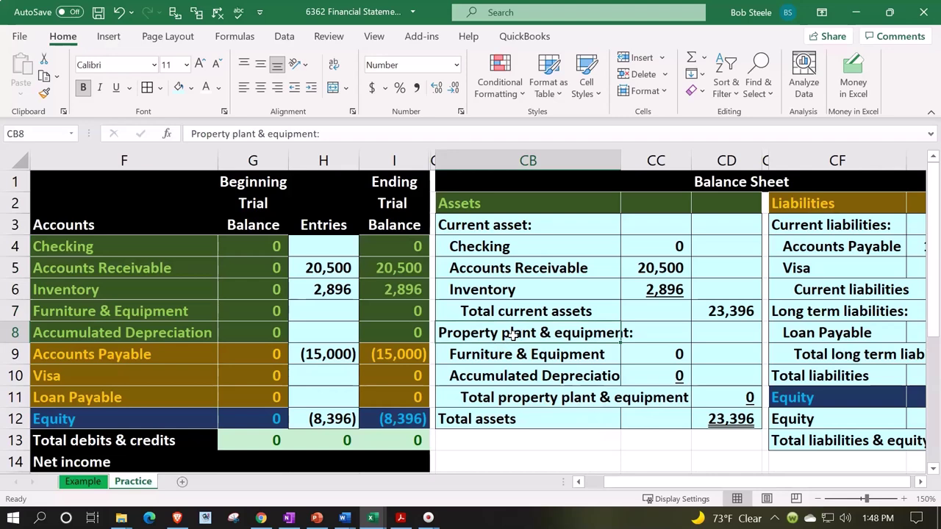
left_click_drag(405, 250, 389, 342)
scroll(397, 395, "up", 2)
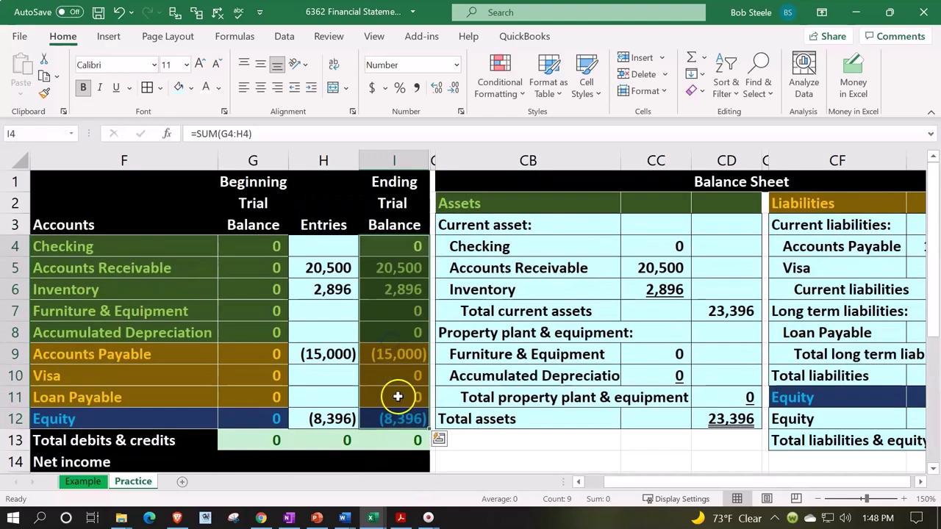